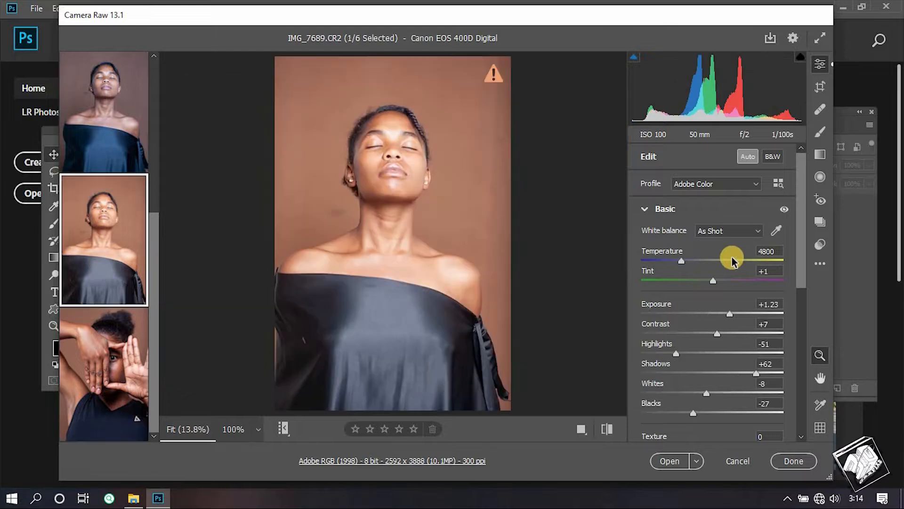
Step: Turn off the Auto adjustments on the portrait preceding IMG_7689.CR2 and bring up IMG_7683.CR2 for editing
drag(716, 249, 678, 259)
click(104, 115)
scroll(671, 210, up, 2)
click(747, 159)
scroll(146, 304, up, 3)
click(132, 226)
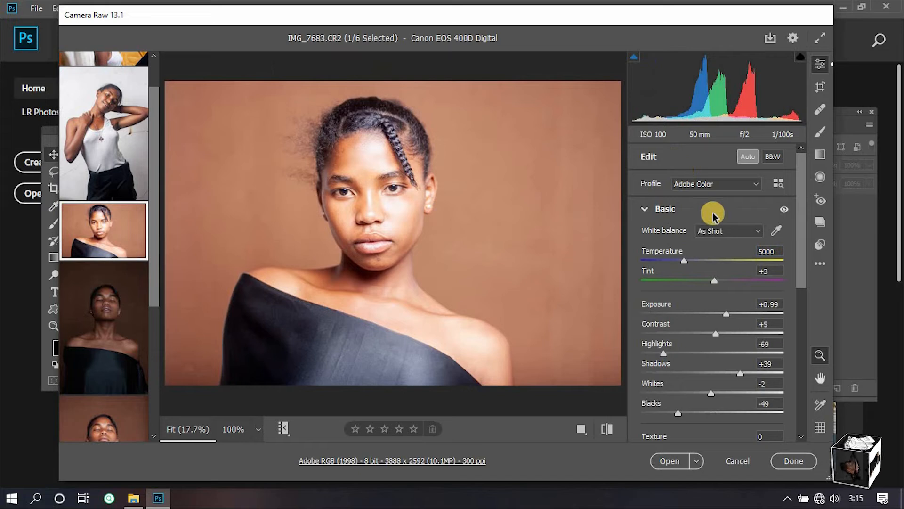
Step: Reset the exposure of IMG_7683.CR2 to 0.00 and set its shadows to +23
double_click(711, 313)
scroll(730, 356, down, 2)
click(728, 309)
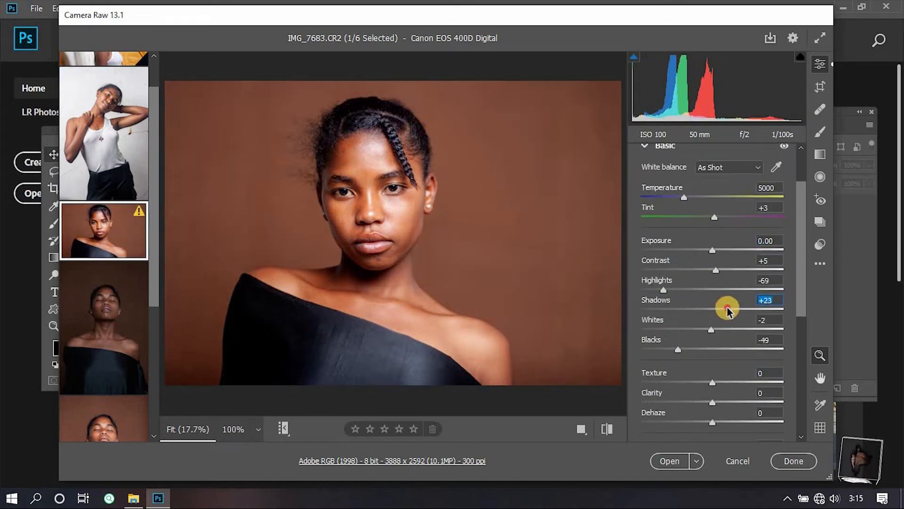
scroll(731, 310, down, 1)
scroll(720, 238, up, 3)
Step: Clear the Auto adjustments on IMG_7683.CR2 and set exposure to -0.15, highlights to -65, shadows to +9 and whites to -30
click(748, 156)
click(748, 157)
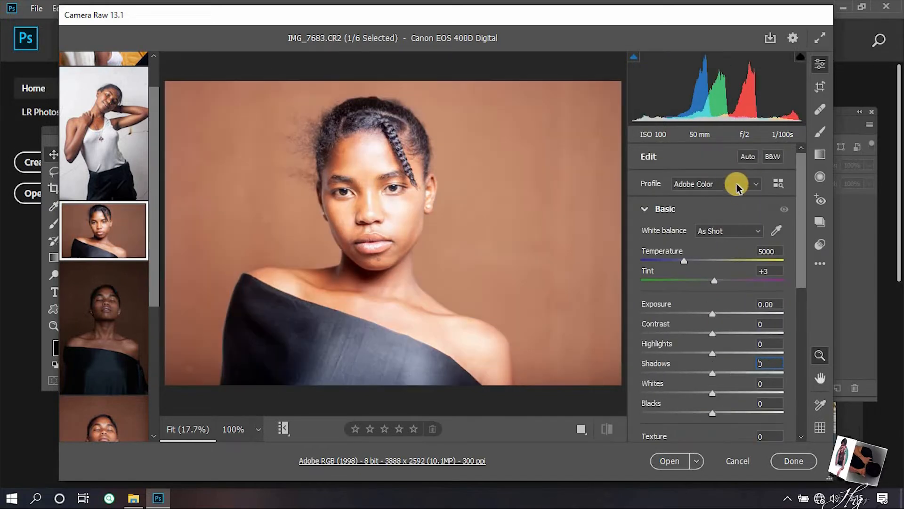
drag(696, 352, 719, 375)
drag(671, 392, 691, 393)
click(706, 314)
drag(706, 314, 710, 316)
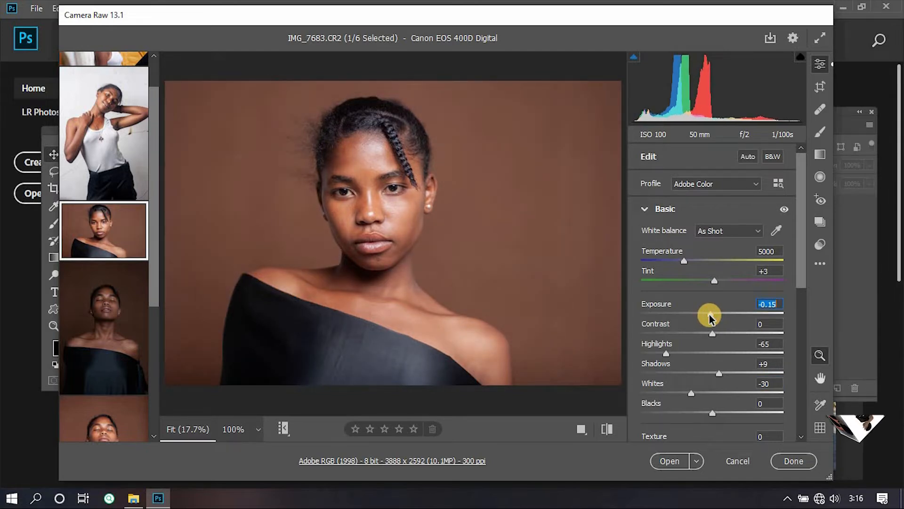
scroll(709, 317, down, 10)
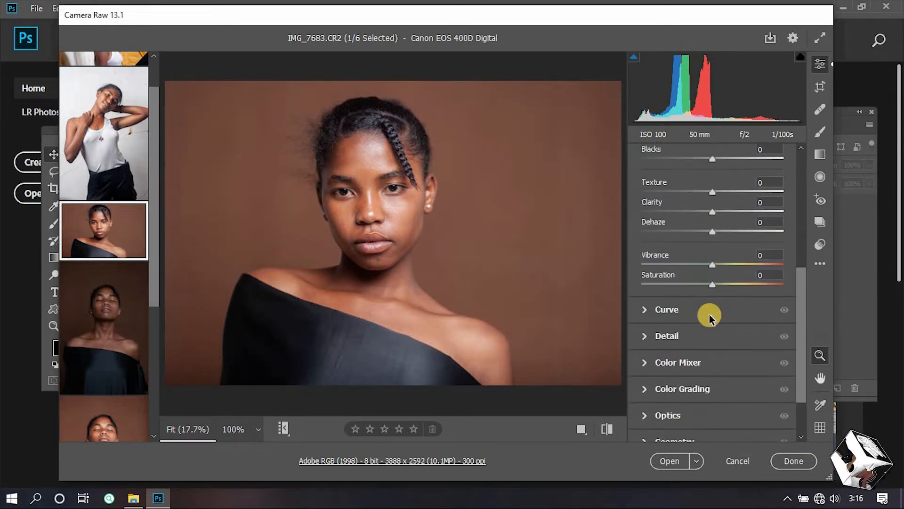
scroll(710, 317, down, 3)
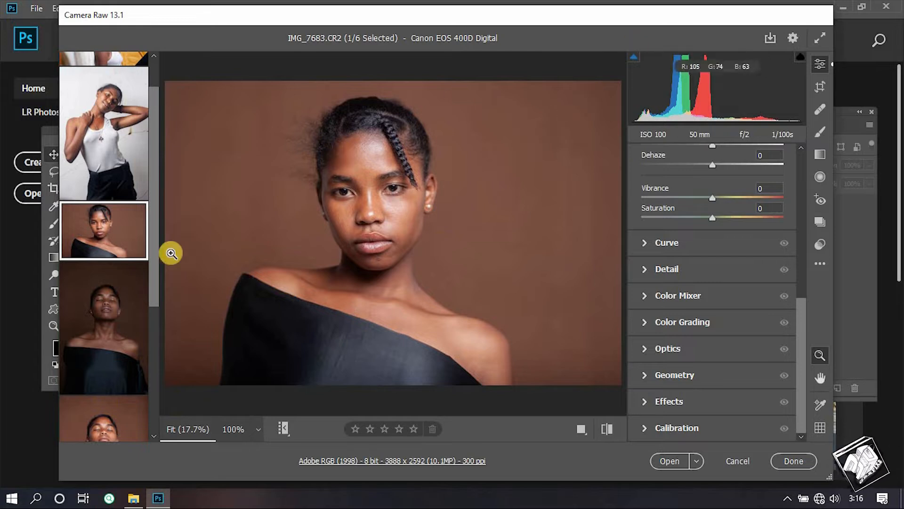
Step: Start from IMG_7631.CR2 and select all six photos in the filmstrip
scroll(142, 252, up, 2)
click(101, 89)
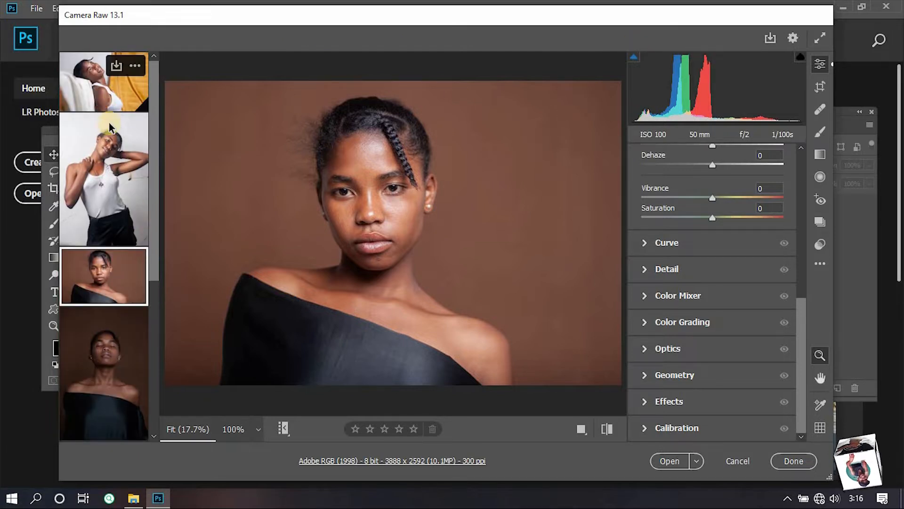
scroll(101, 369, down, 3)
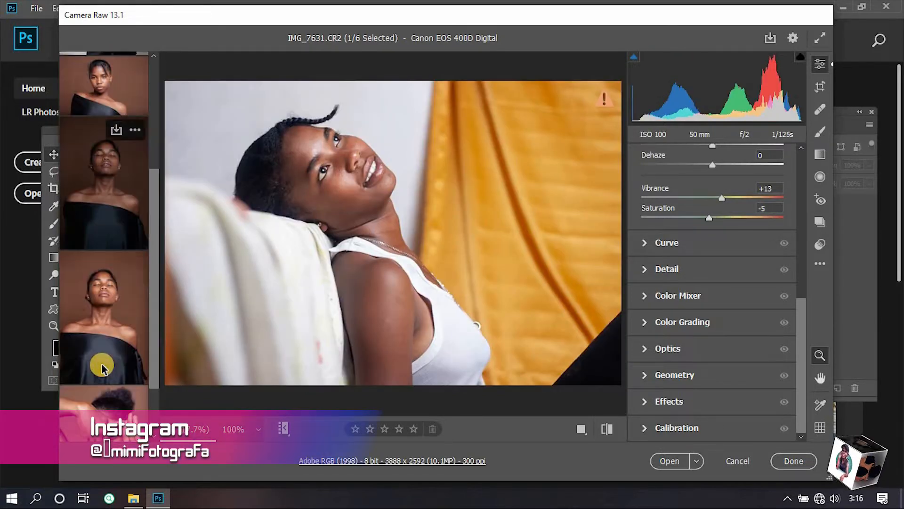
scroll(118, 412, down, 2)
key(ctrl+a)
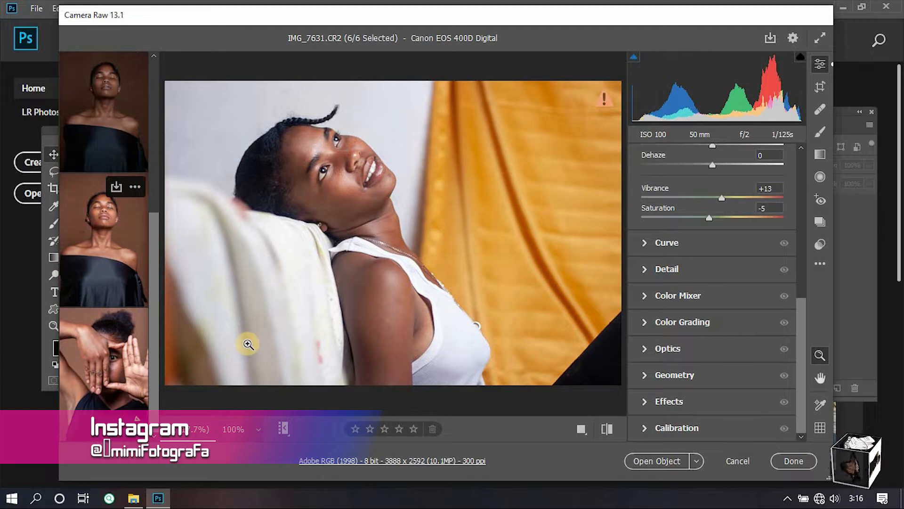
Step: Open the save options for the selected photos and set the JPEG quality to Maximum (10-12)
click(771, 39)
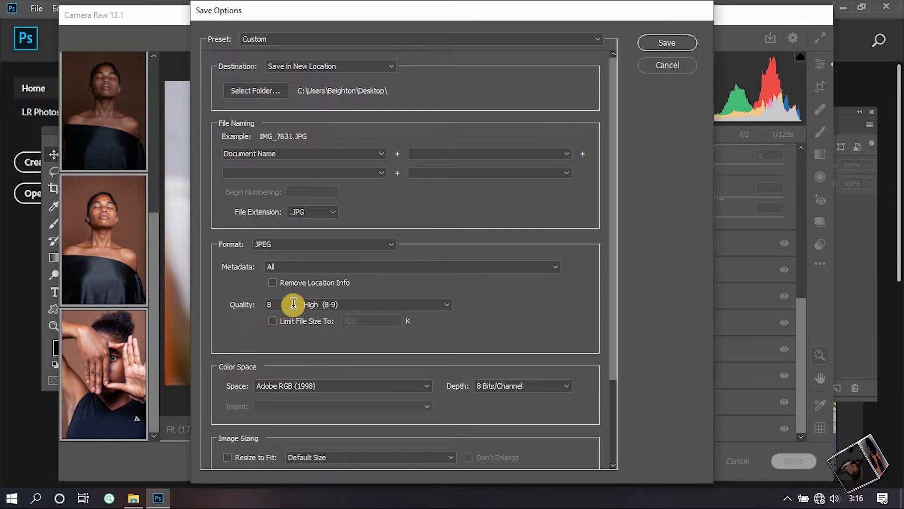
click(397, 305)
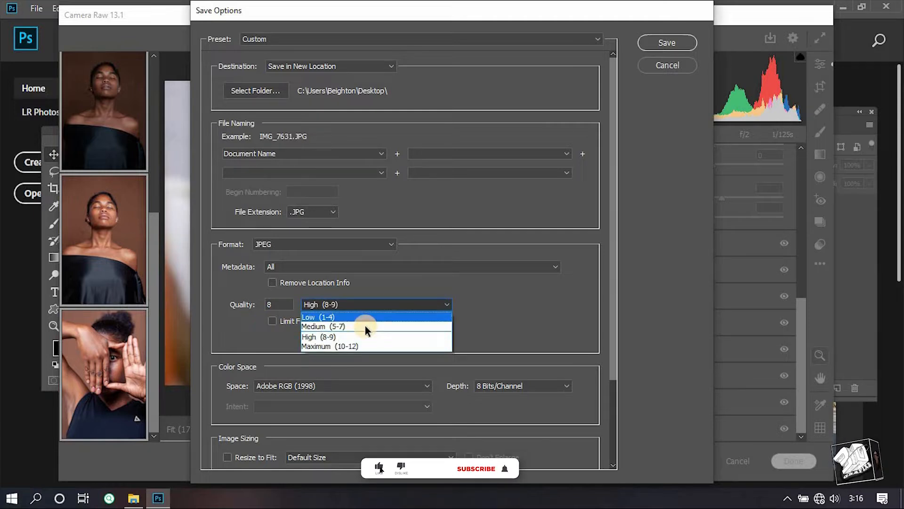
click(329, 348)
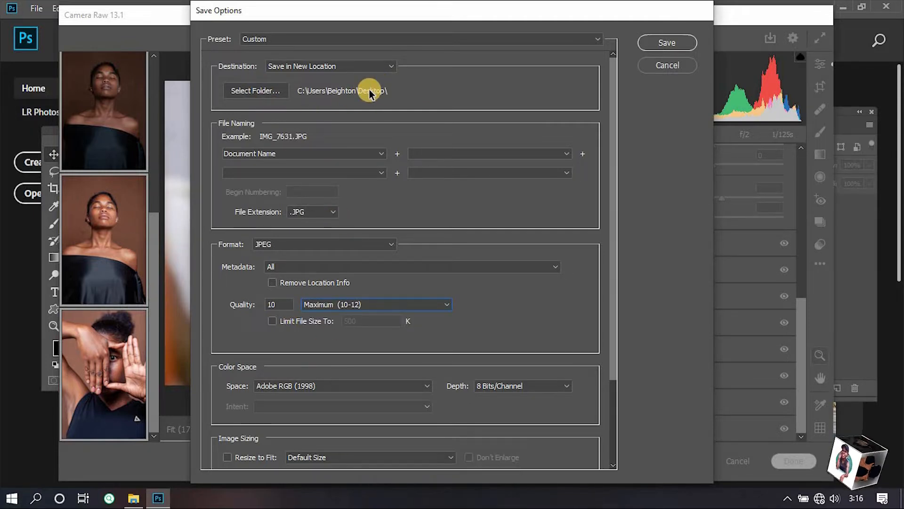
Step: Set the destination to Save in New Location, using the SCP-DS-Driver-Package-1.2.0.160 folder on the Desktop
click(306, 67)
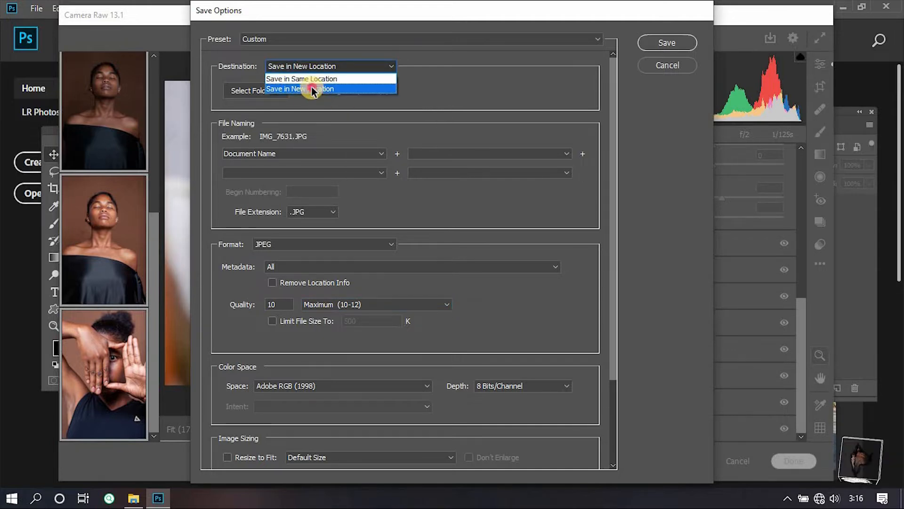
click(312, 89)
click(261, 92)
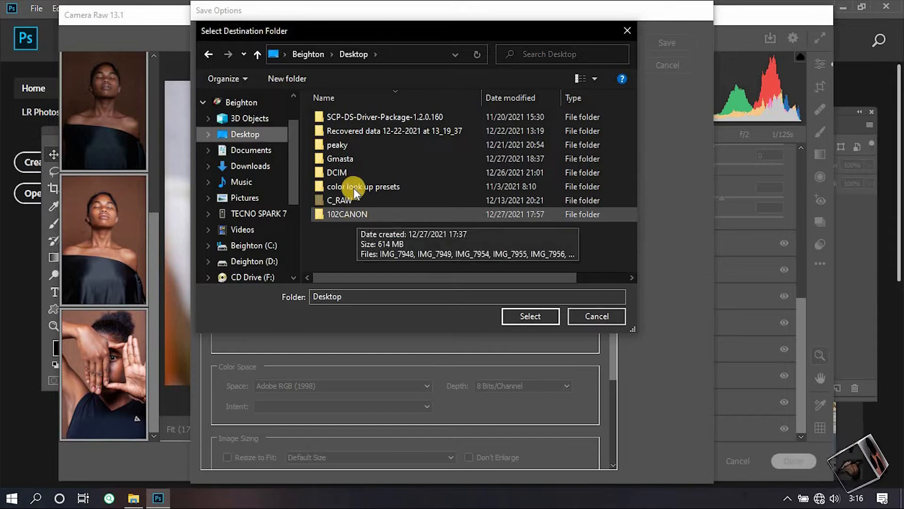
click(365, 119)
click(516, 318)
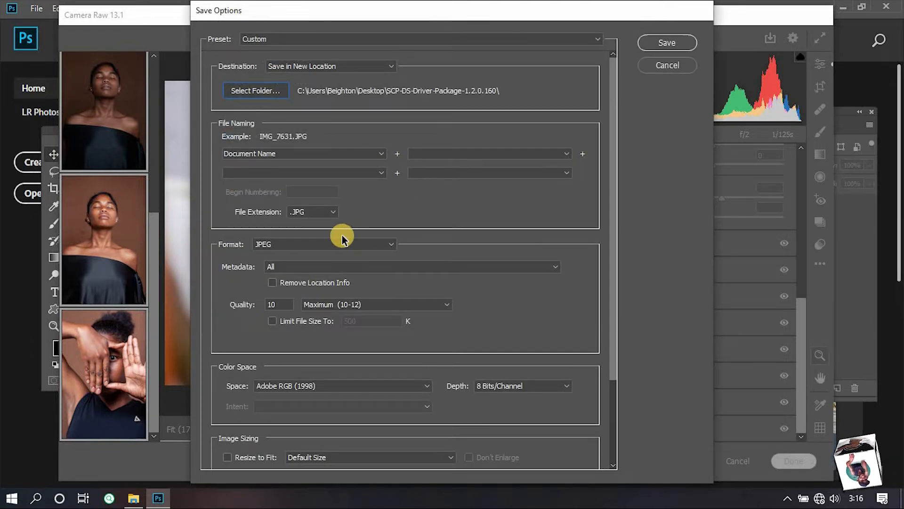
Step: Raise the JPEG quality to 12, keeping it in the Maximum (10-12) range
click(402, 301)
click(372, 304)
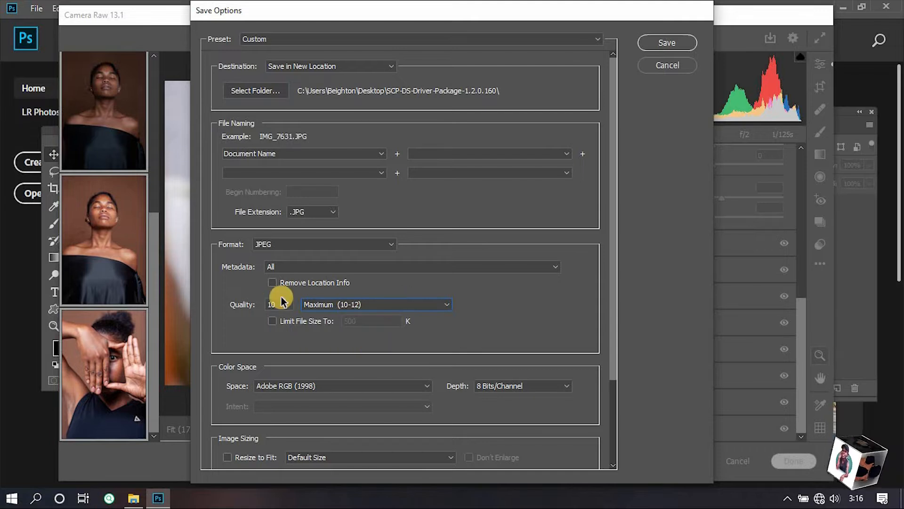
text(12)
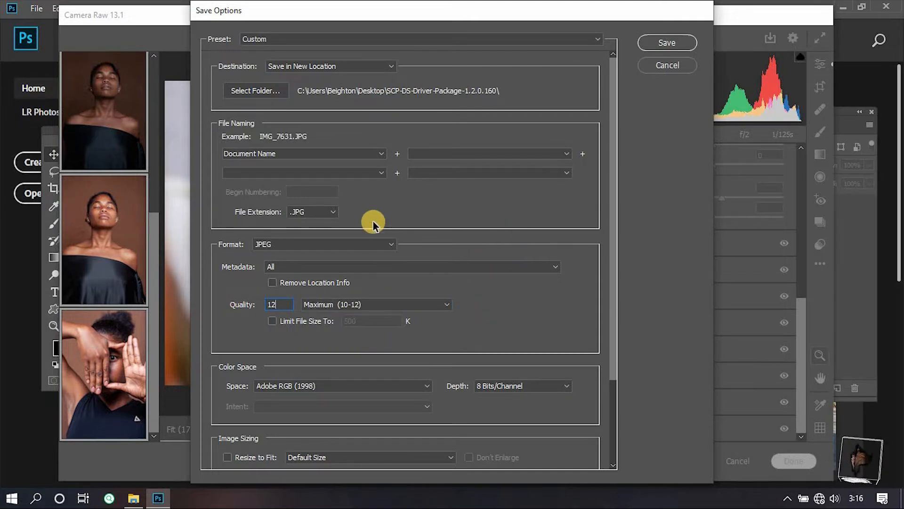
Step: Keep the color depth at 8 Bits/Channel and enable output sharpening for Screen with the Standard amount
scroll(326, 389, down, 3)
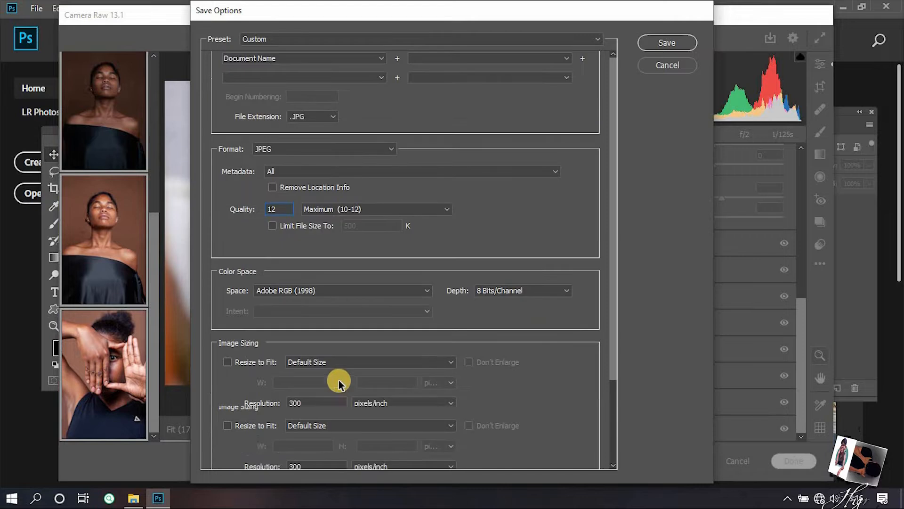
click(531, 292)
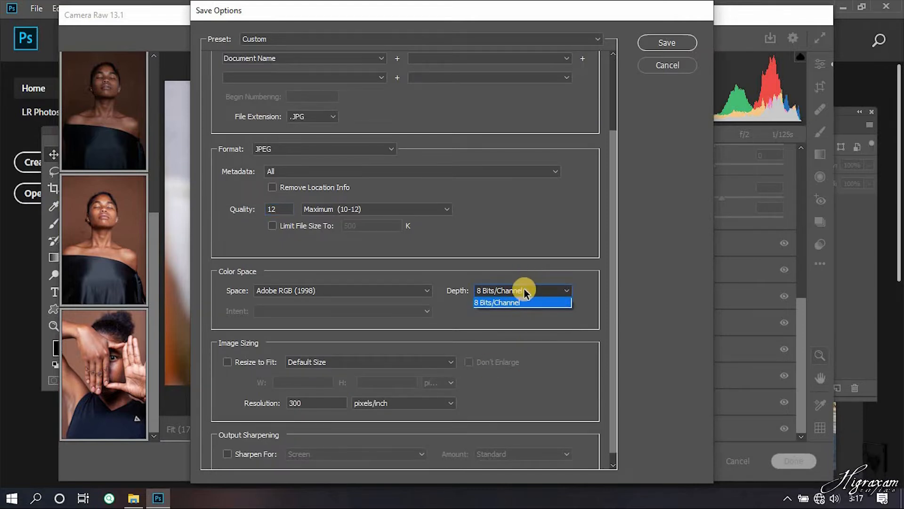
click(521, 302)
scroll(283, 347, down, 1)
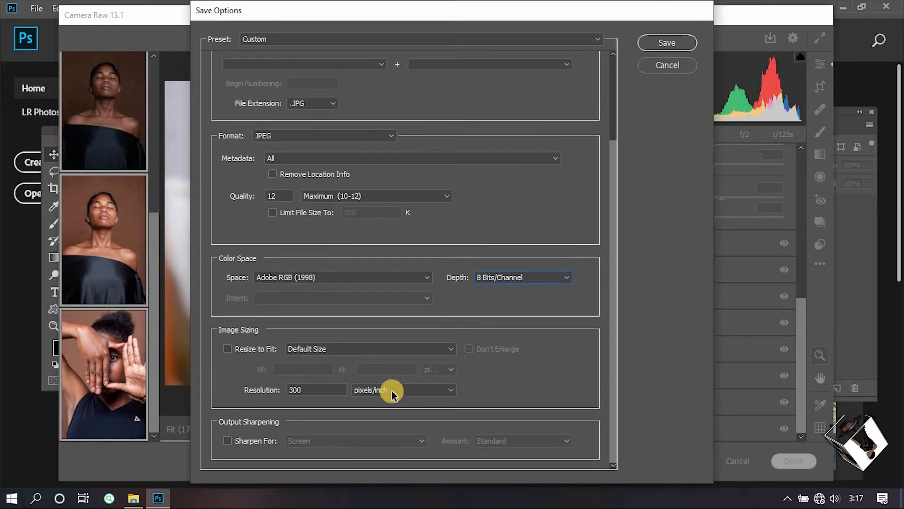
click(227, 440)
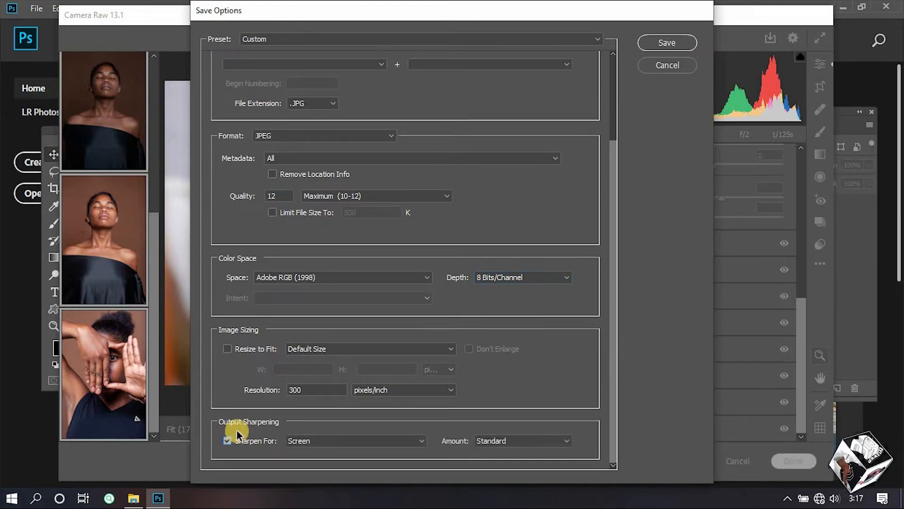
click(537, 442)
click(540, 441)
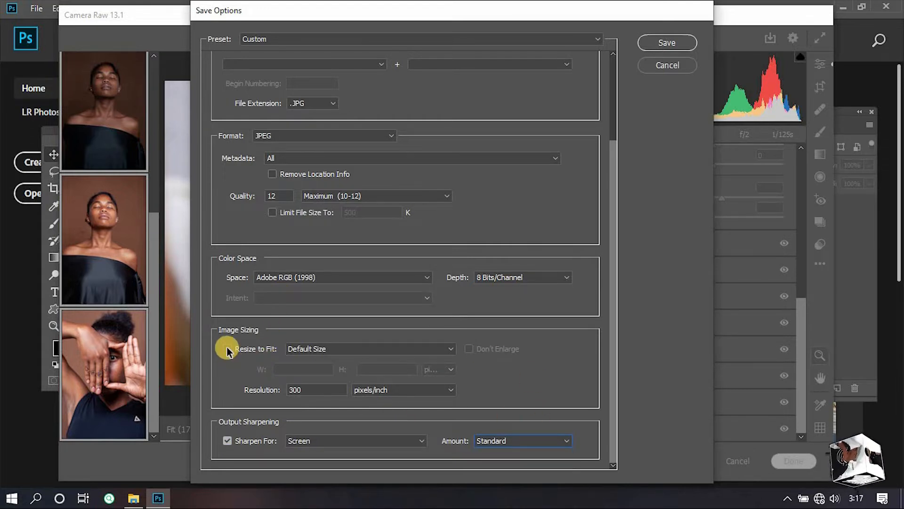
Step: Try resizing the exported images to fit by Width & Height
click(292, 349)
click(297, 349)
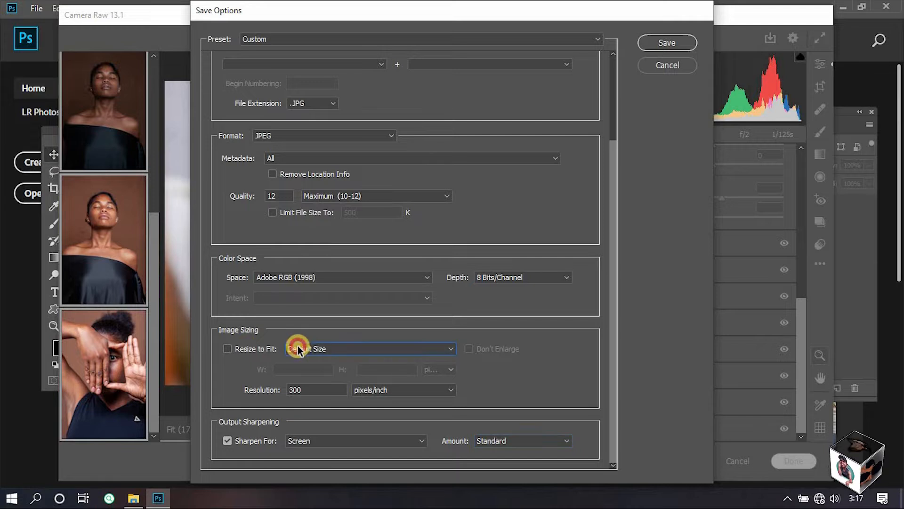
click(230, 351)
click(340, 351)
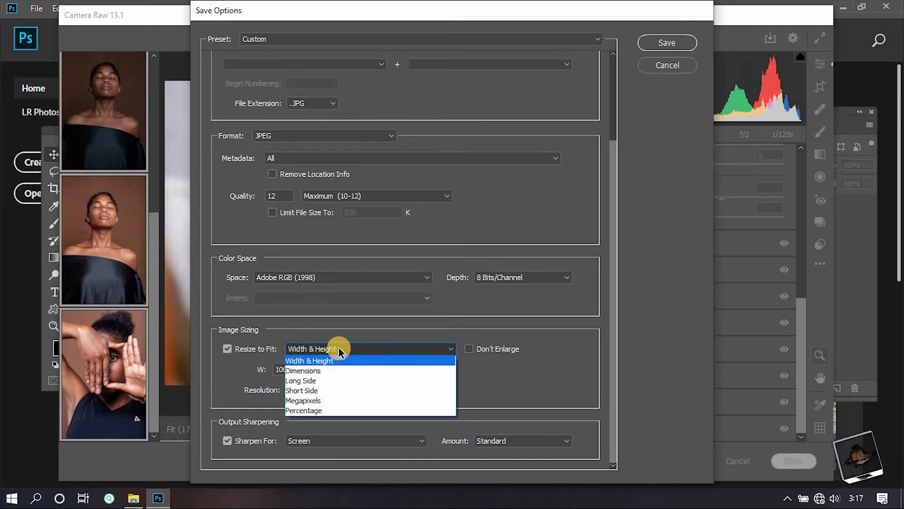
click(340, 351)
click(227, 349)
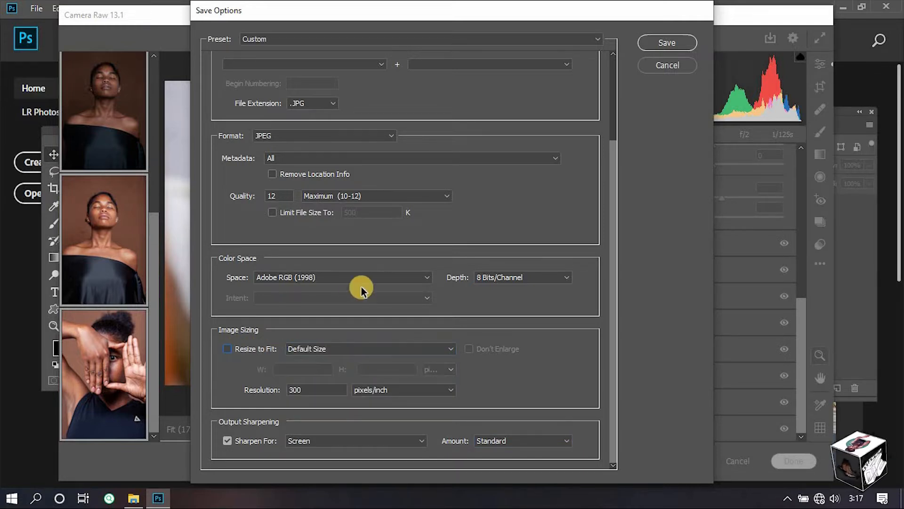
Step: Review the save options and save the six selected photos as JPEG files
scroll(363, 291, up, 2)
scroll(362, 291, up, 1)
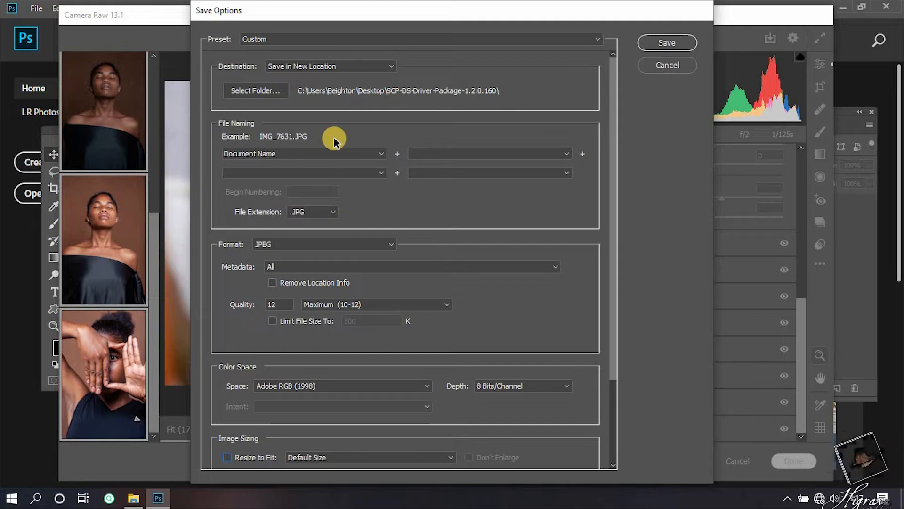
click(646, 44)
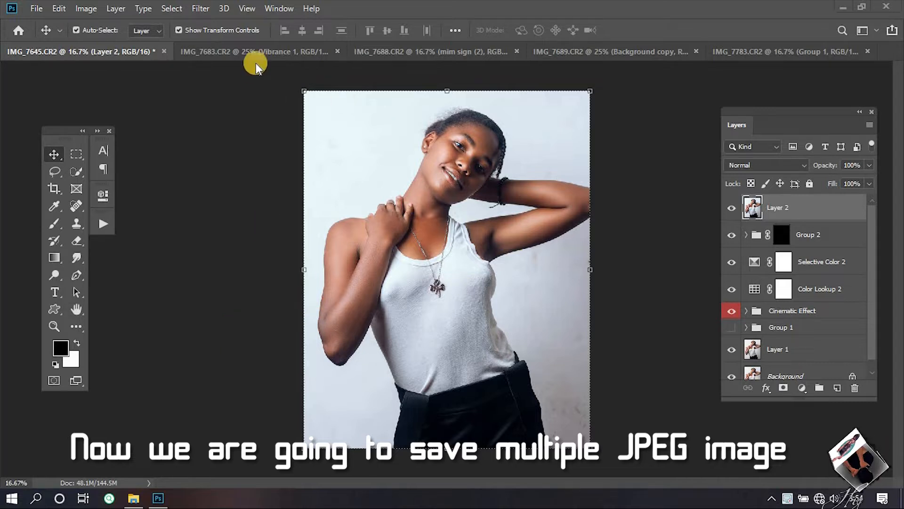
Step: Look through the open edited documents IMG_7683, IMG_7688, IMG_7689 and IMG_7783
click(278, 53)
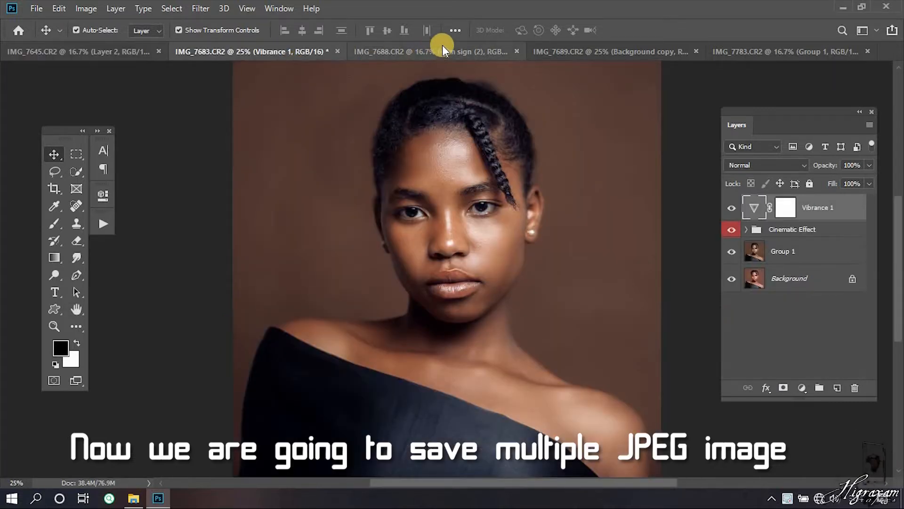
click(442, 50)
click(574, 52)
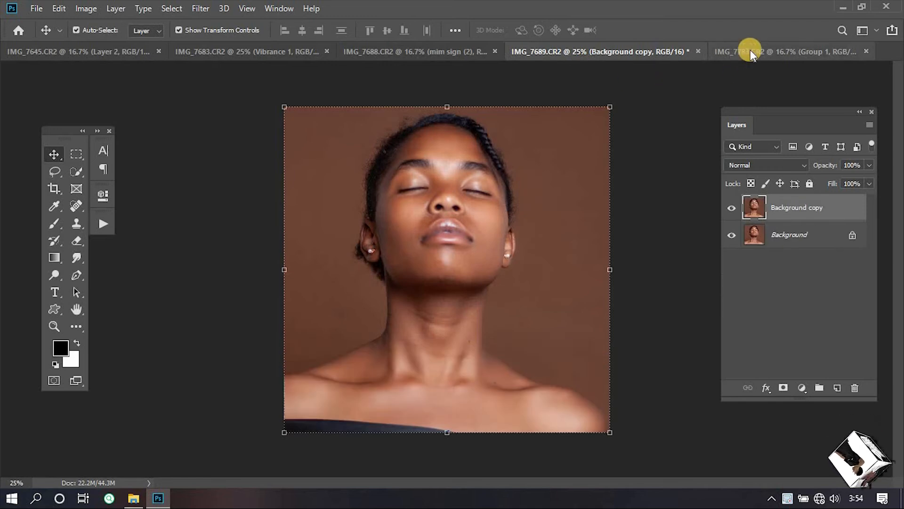
click(750, 52)
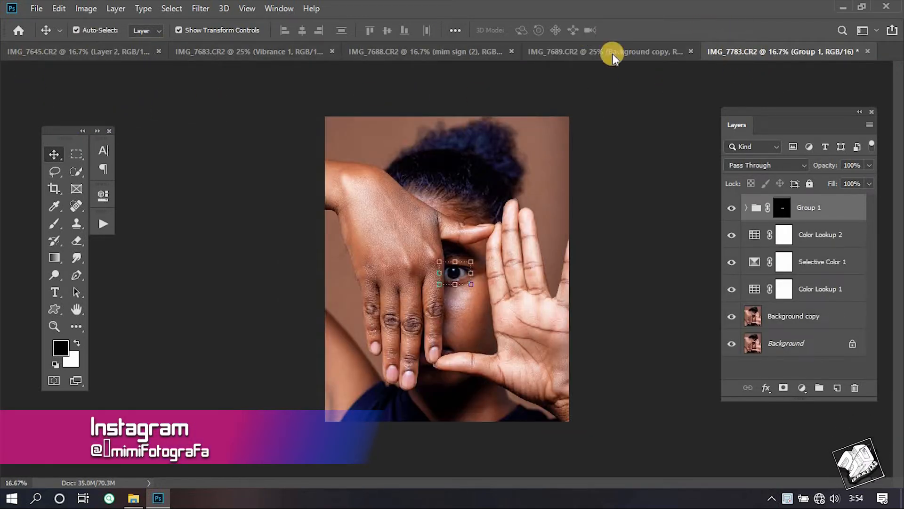
Step: Launch the Image Processor script and open its source folder chooser
click(43, 9)
mouse_move(138, 320)
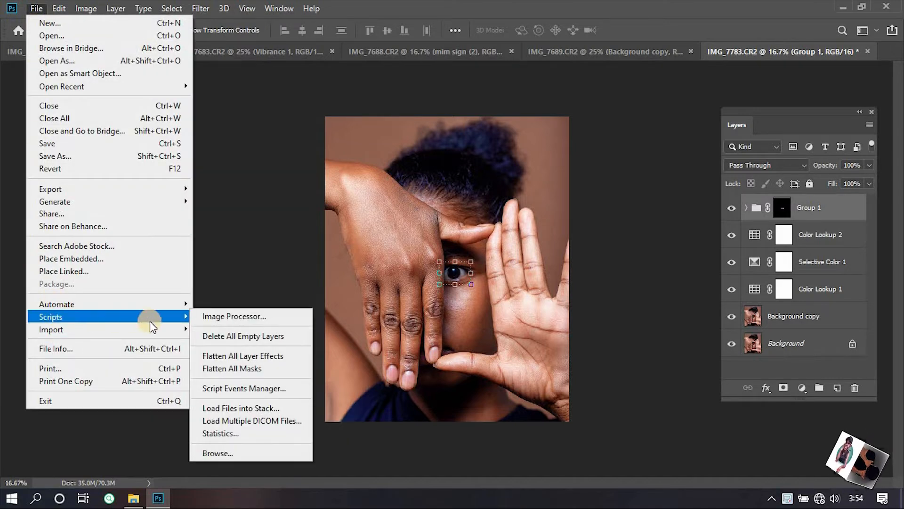
click(267, 318)
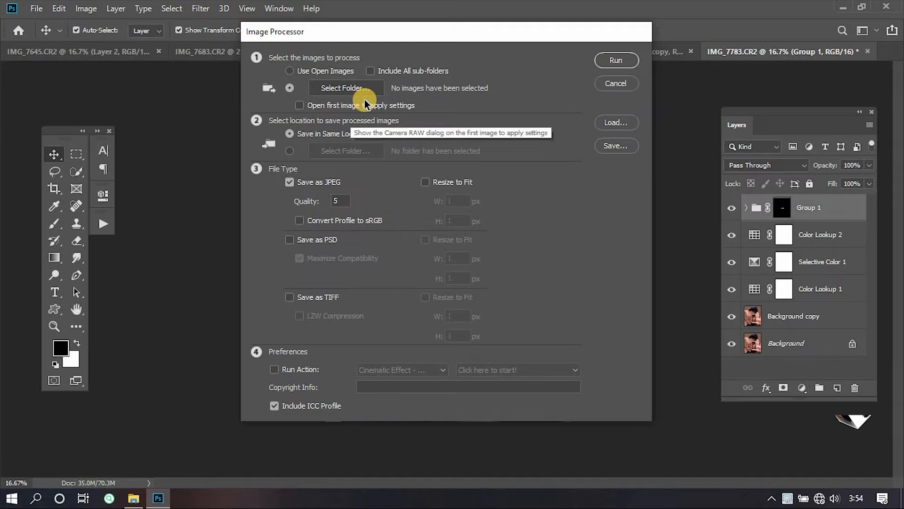
click(344, 86)
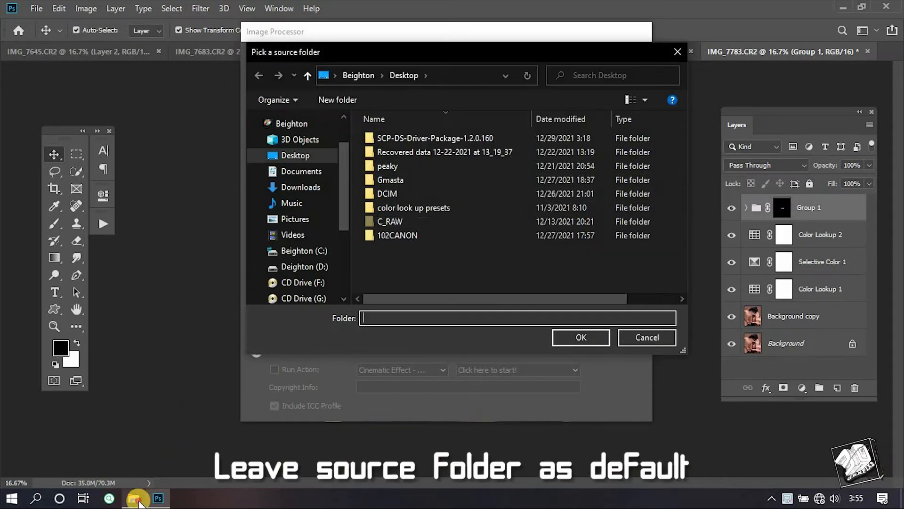
Step: Switch to File Explorer and create a new folder named "multiple image" on the Desktop
click(134, 499)
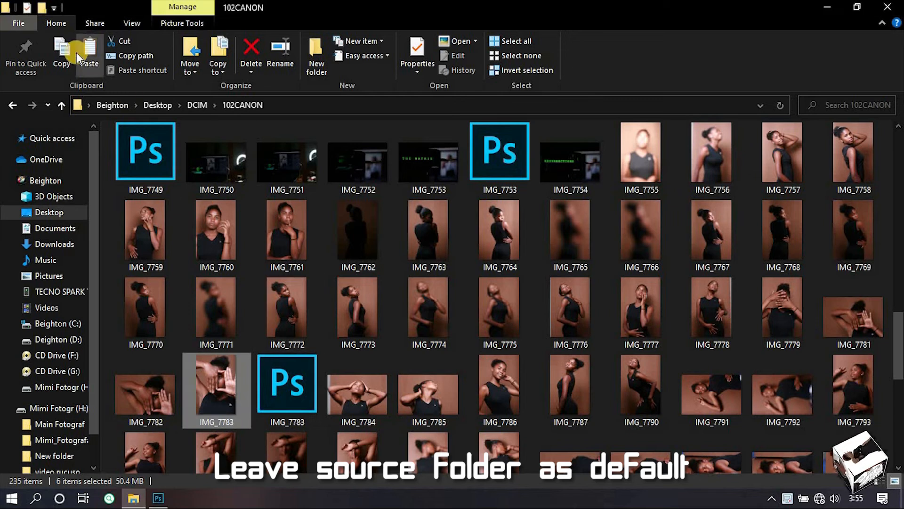
click(49, 211)
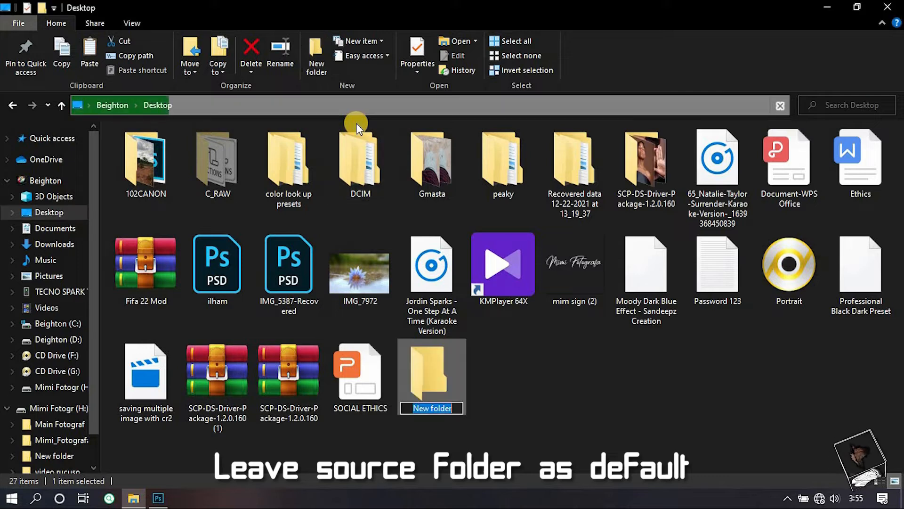
text(ti)
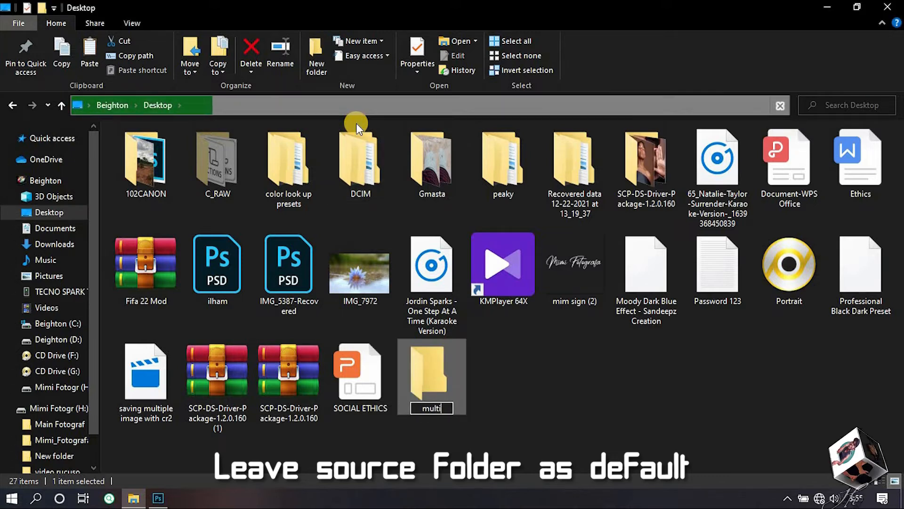
text(pleimage)
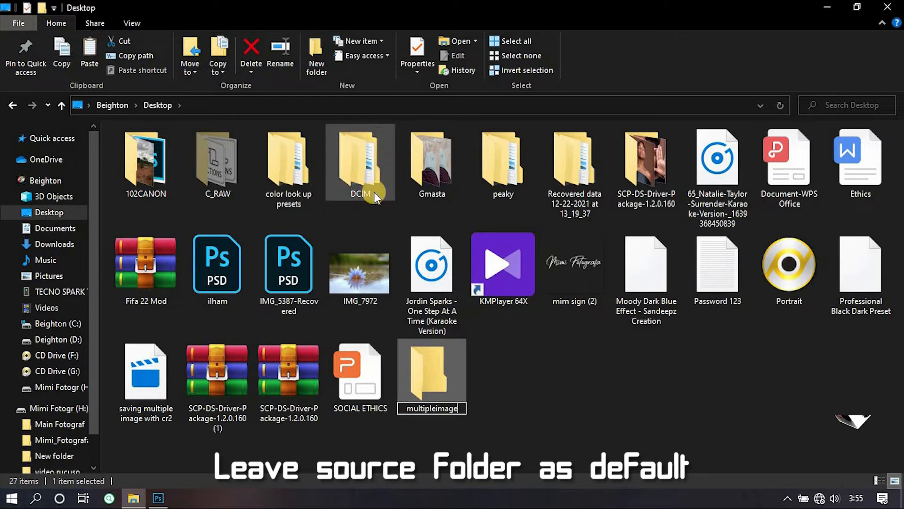
click(435, 414)
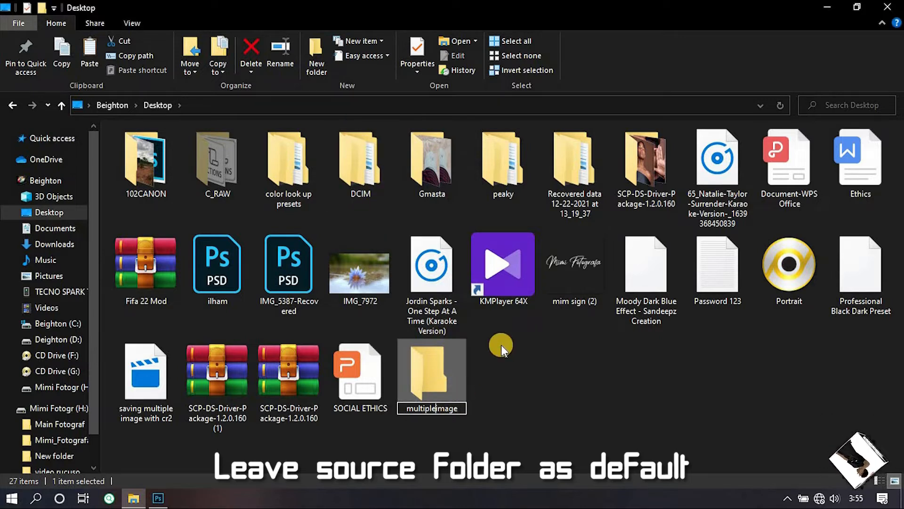
click(505, 390)
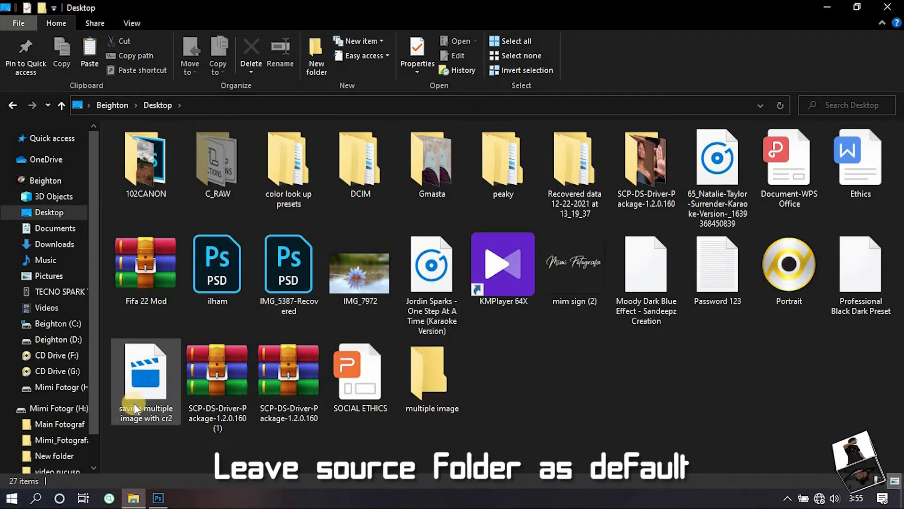
Step: Return to Photoshop, choose the "multiple image" folder as the source, and enable Convert Profile to sRGB for the JPEG output
click(848, 8)
click(405, 249)
click(581, 337)
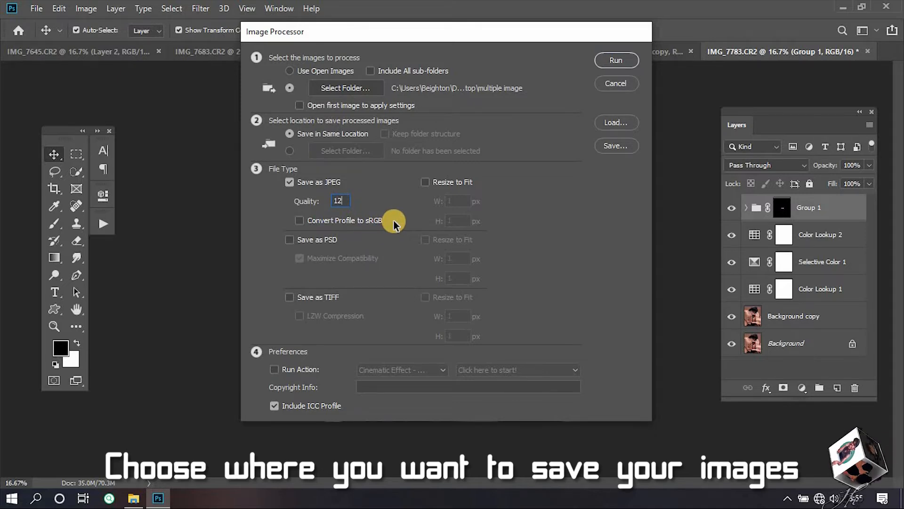
click(300, 221)
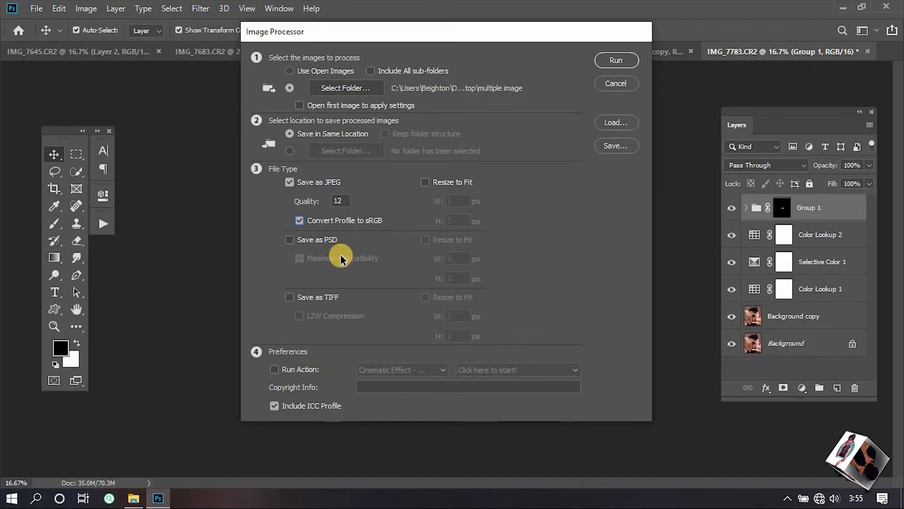
Step: Set the "multiple image" folder as the destination for processed images and try running the Image Processor
click(291, 153)
click(339, 149)
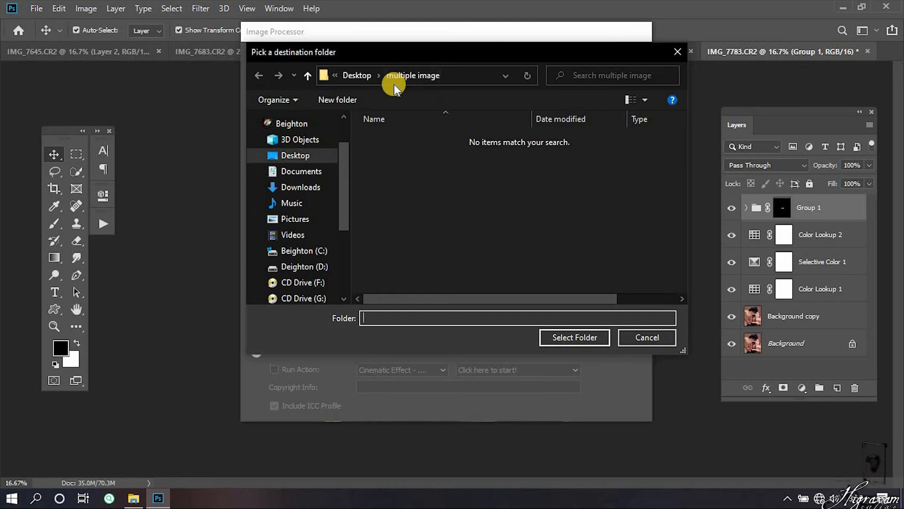
click(561, 337)
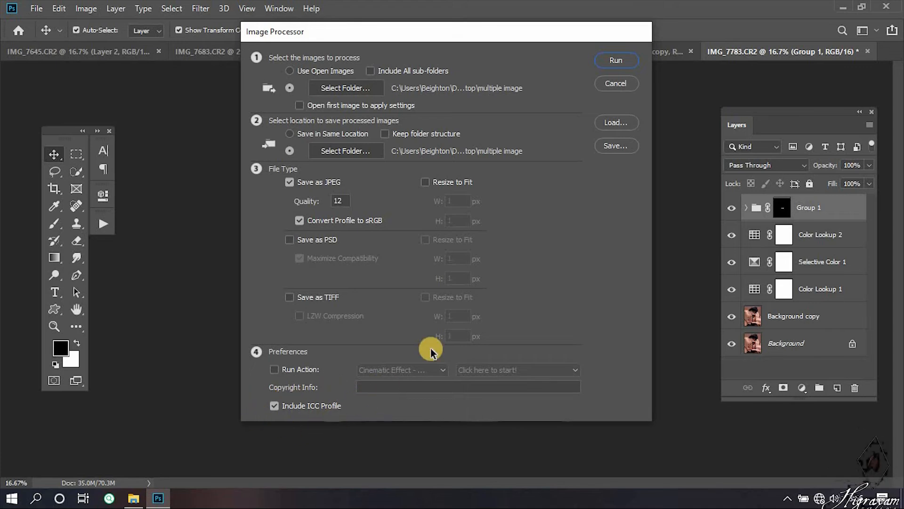
click(622, 60)
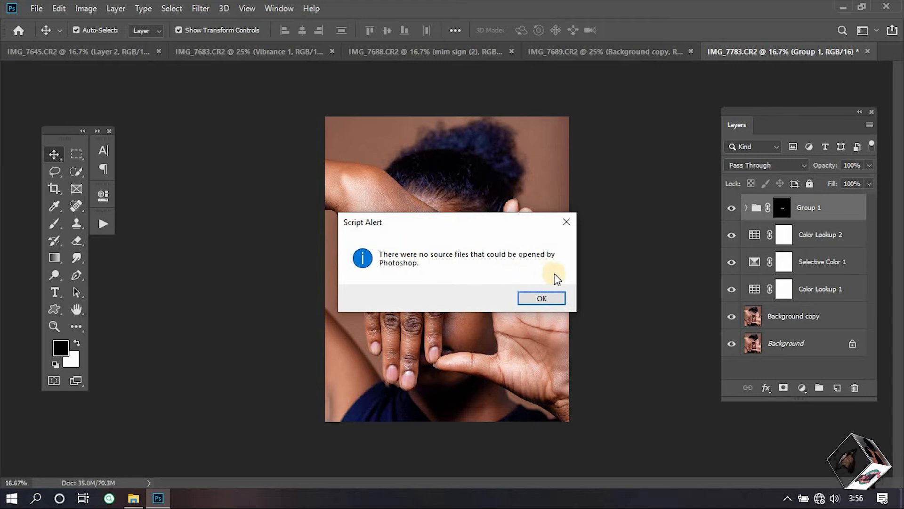
click(535, 301)
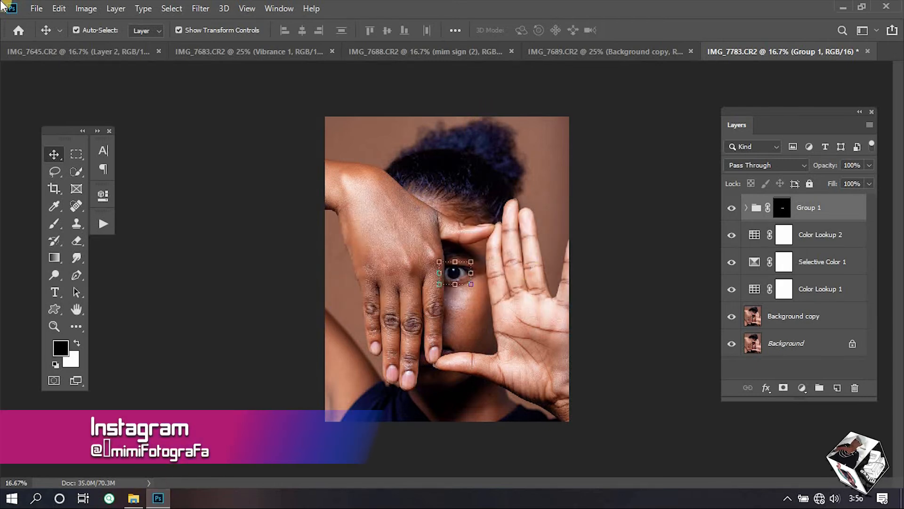
Step: Try running Image Processor again with Keep folder structure and Open first image to apply settings enabled
click(33, 10)
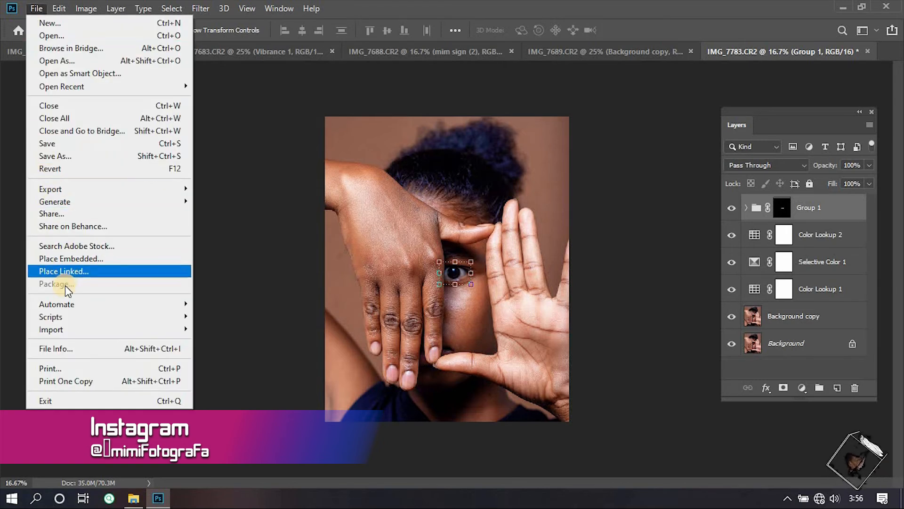
mouse_move(76, 318)
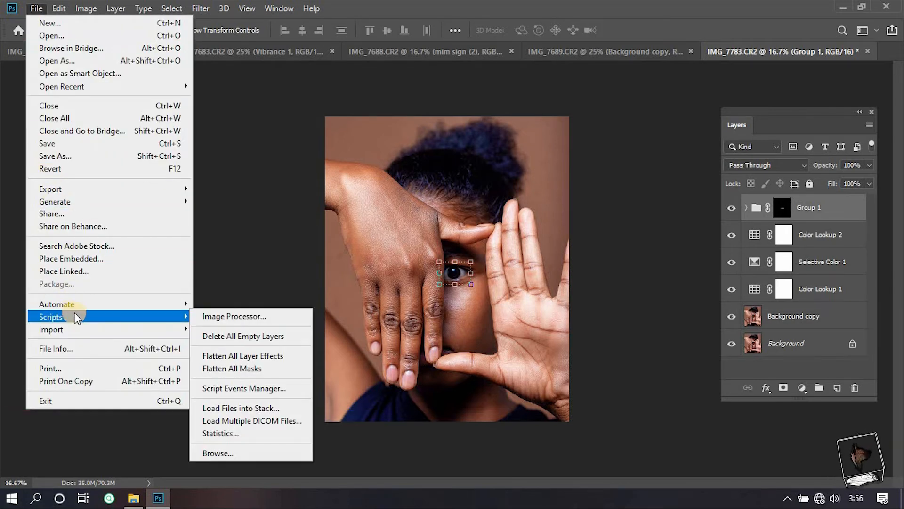
click(216, 320)
click(274, 369)
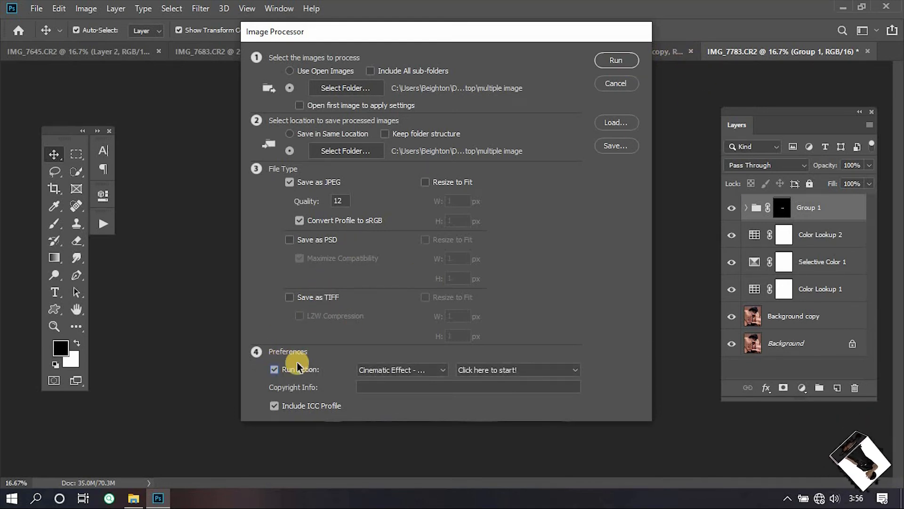
click(275, 370)
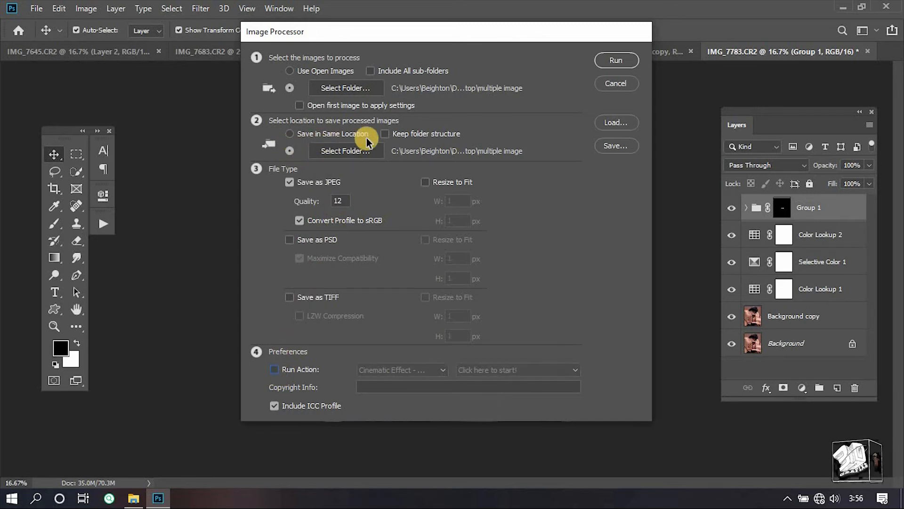
click(386, 134)
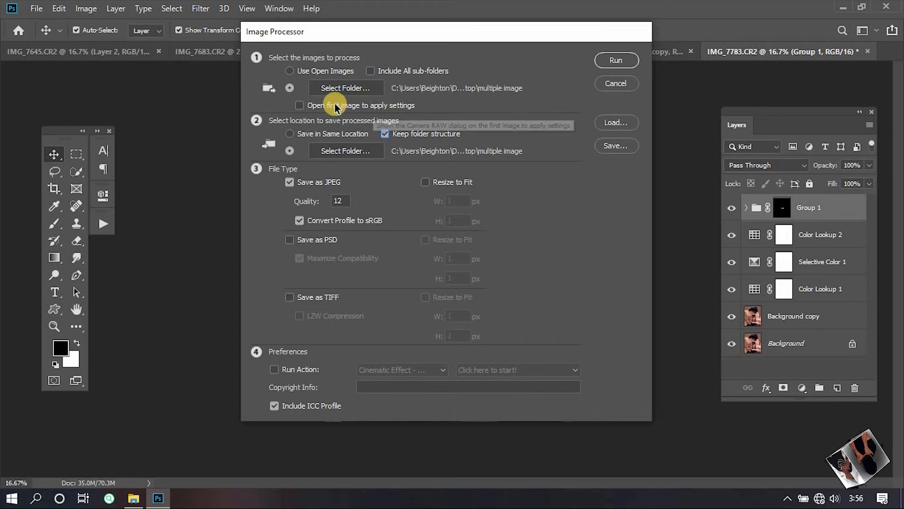
click(300, 106)
click(616, 59)
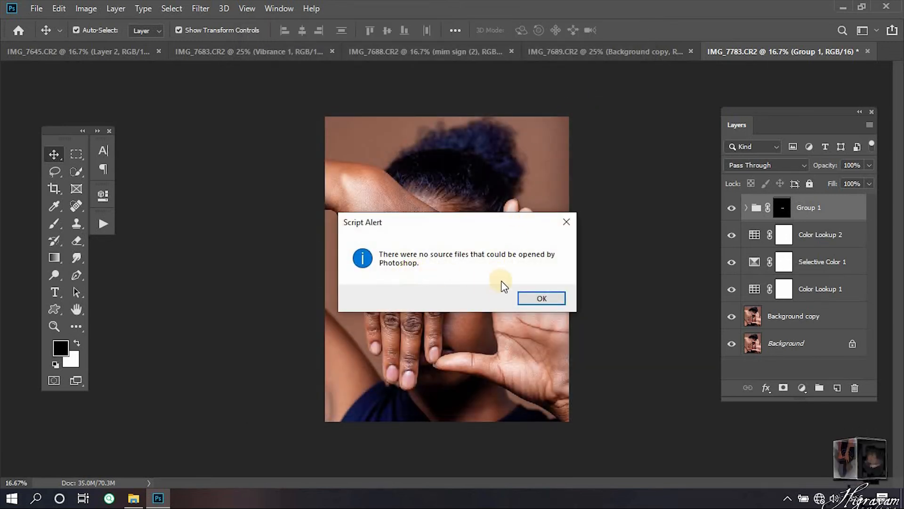
click(532, 301)
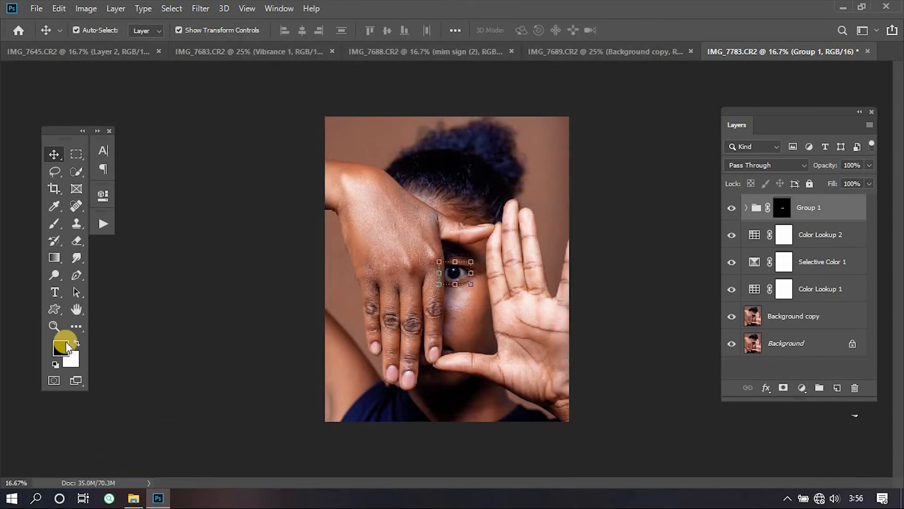
Step: Relaunch Image Processor, disable Keep folder structure, set the source to Use Open Images, and run it
click(37, 9)
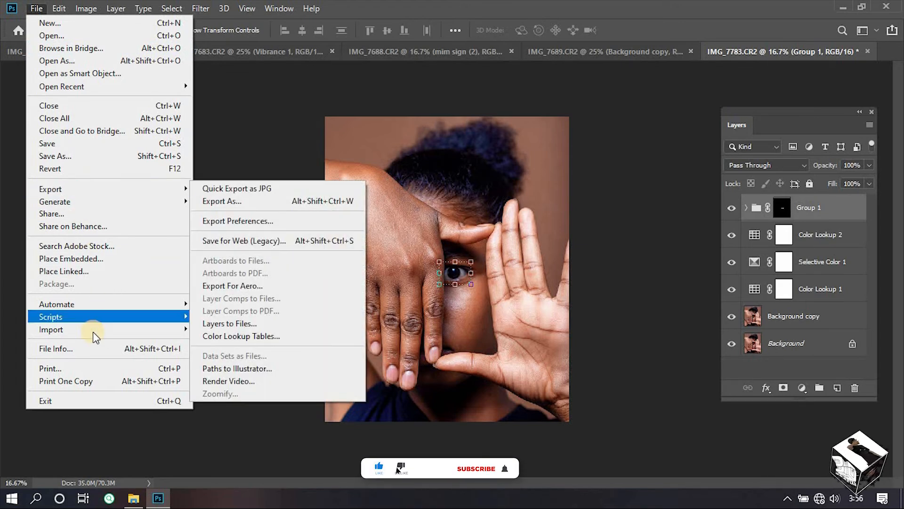
mouse_move(100, 317)
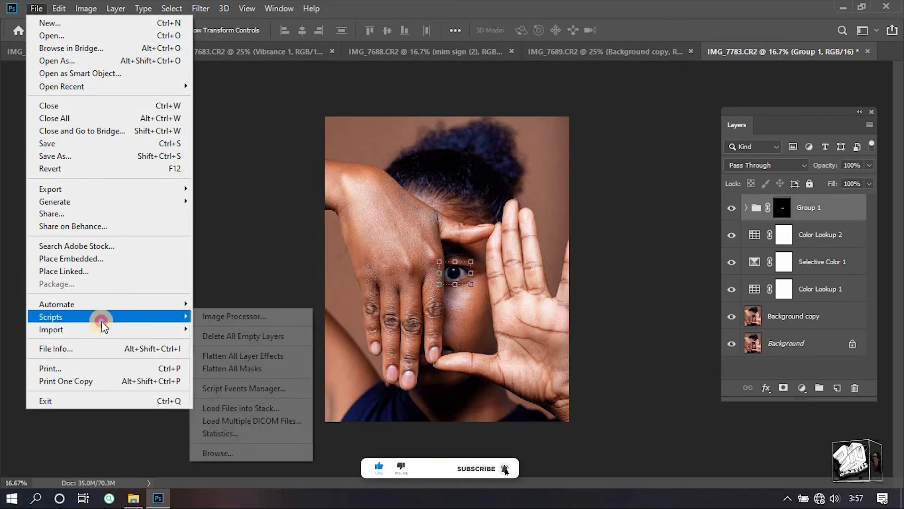
click(247, 318)
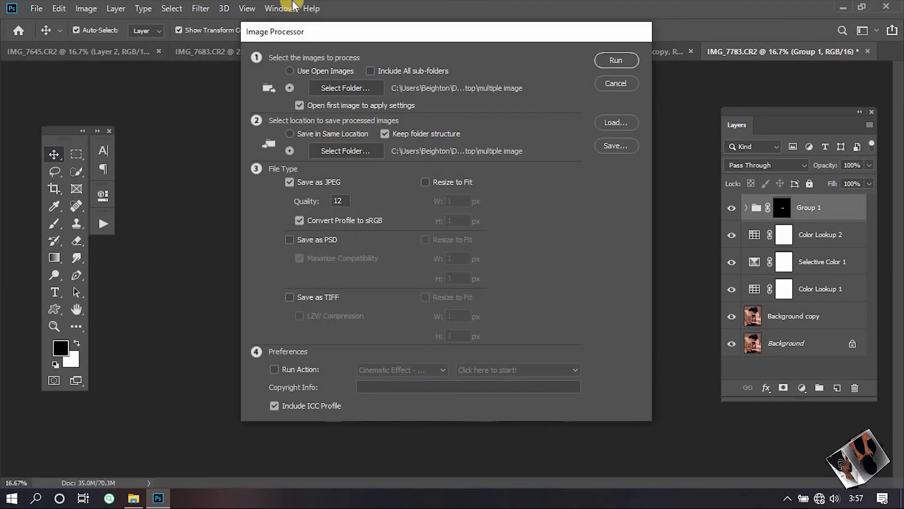
click(385, 134)
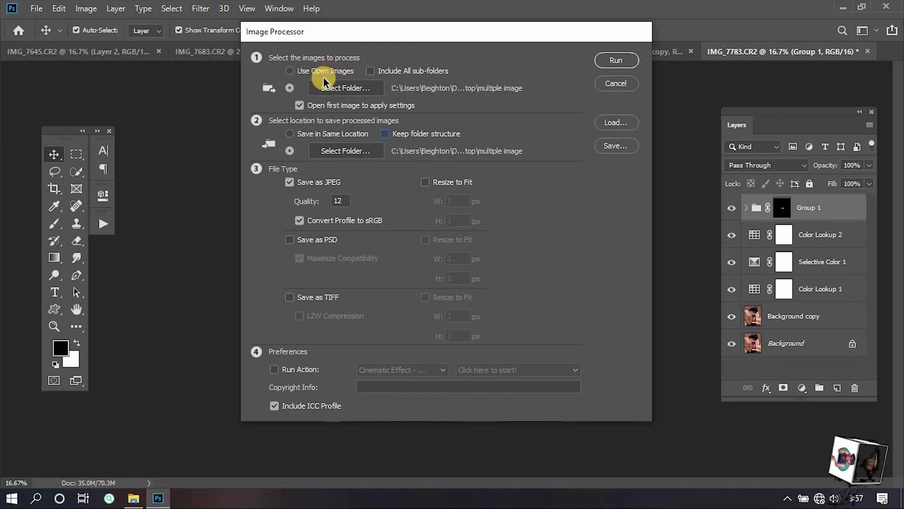
click(288, 88)
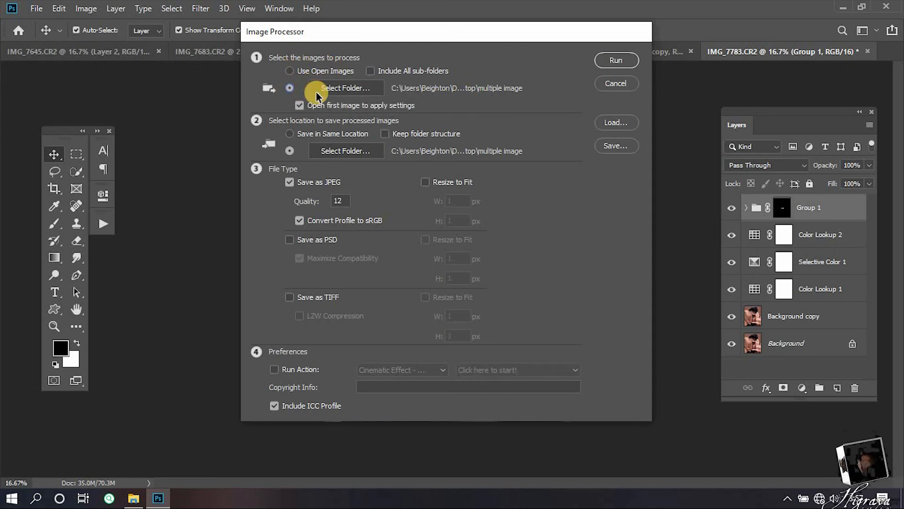
click(289, 71)
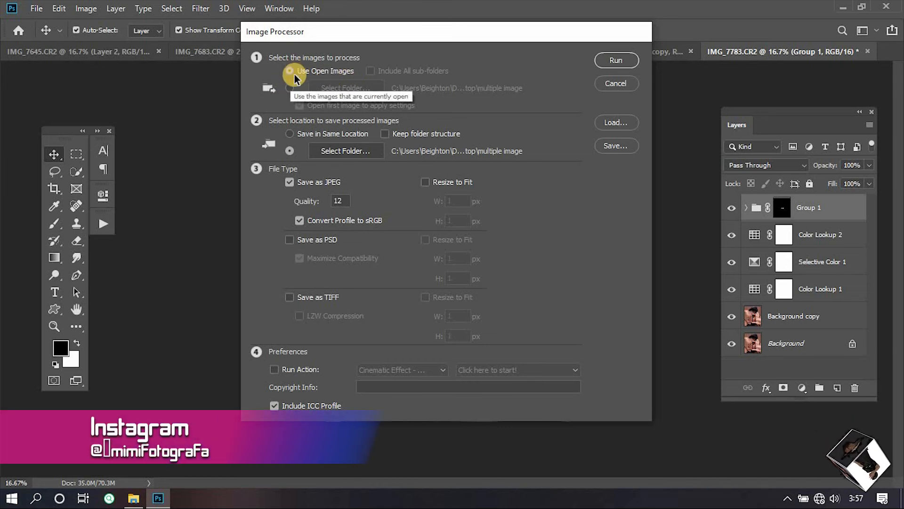
click(608, 60)
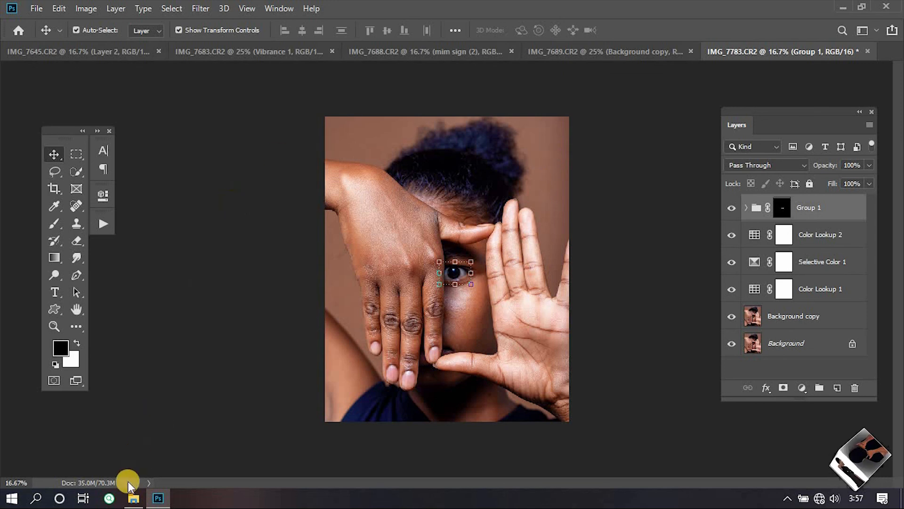
Step: Check the exported photos in File Explorer inside the JPEG subfolder of "multiple image", and return to Photoshop
click(135, 498)
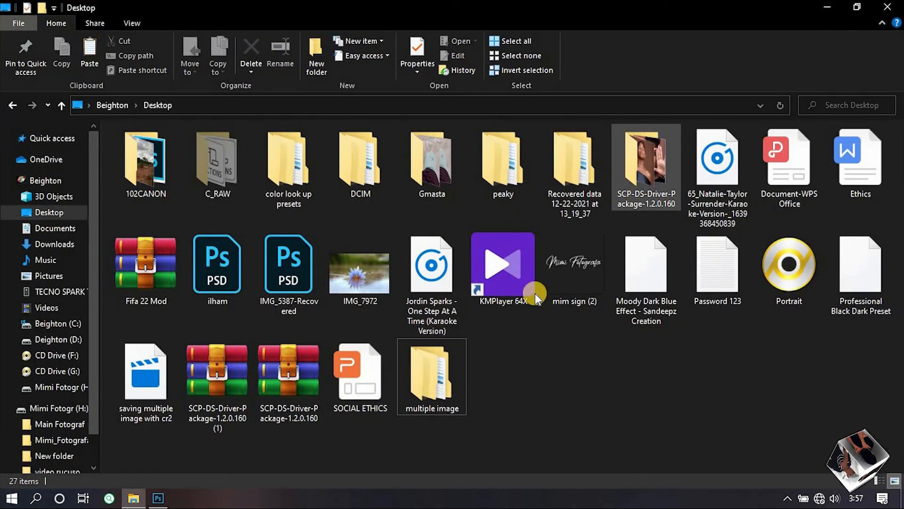
click(431, 372)
double_click(431, 371)
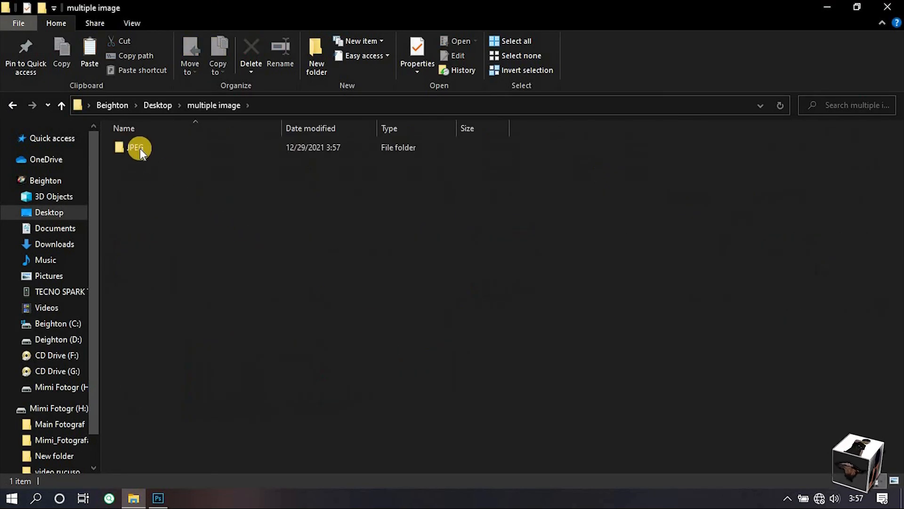
click(145, 143)
double_click(145, 143)
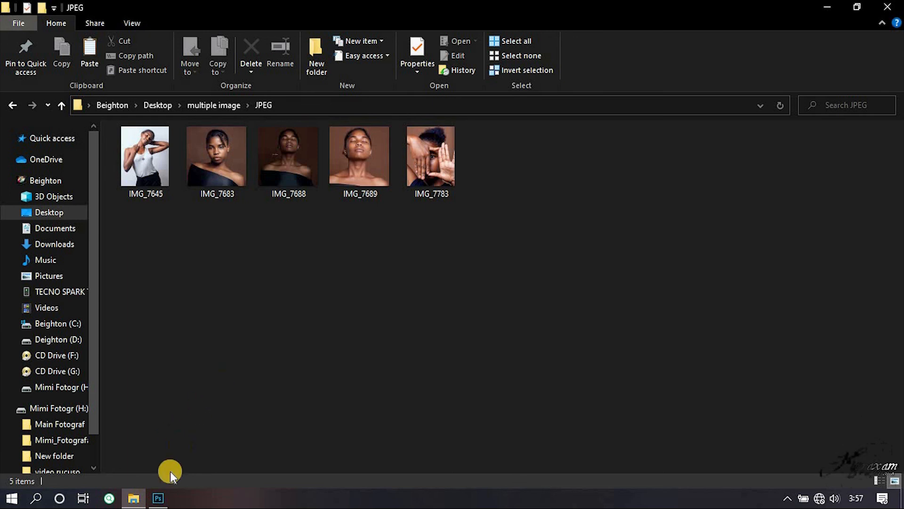
click(159, 495)
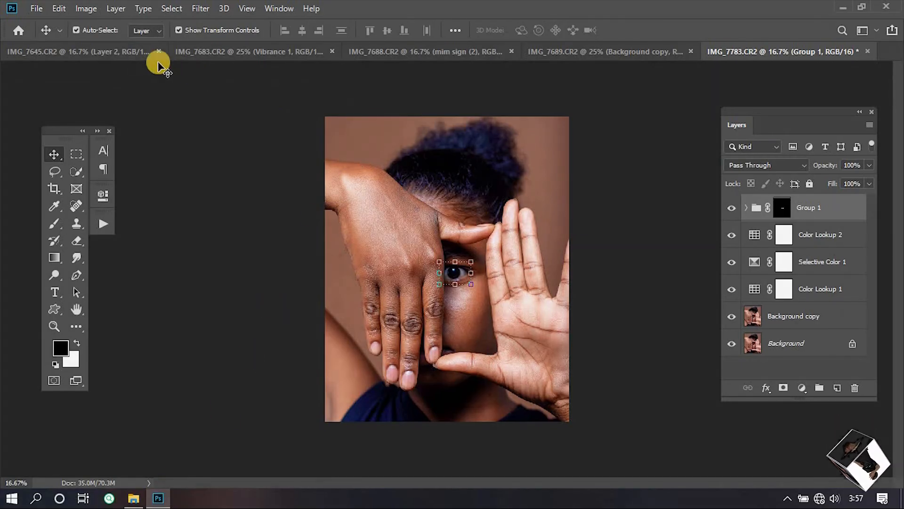